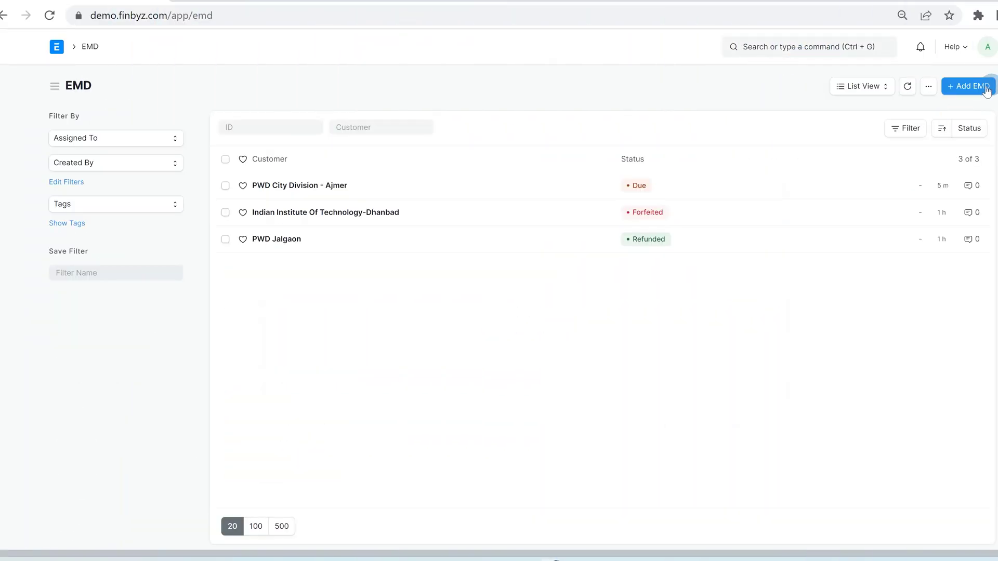
# Start a new EMD for National Institute Of Technology - Tiruchirapalli: EMD/SD Account - UPL, amount 199,000.00.
pyautogui.click(987, 88)
pyautogui.click(263, 176)
pyautogui.click(248, 228)
pyautogui.write('E')
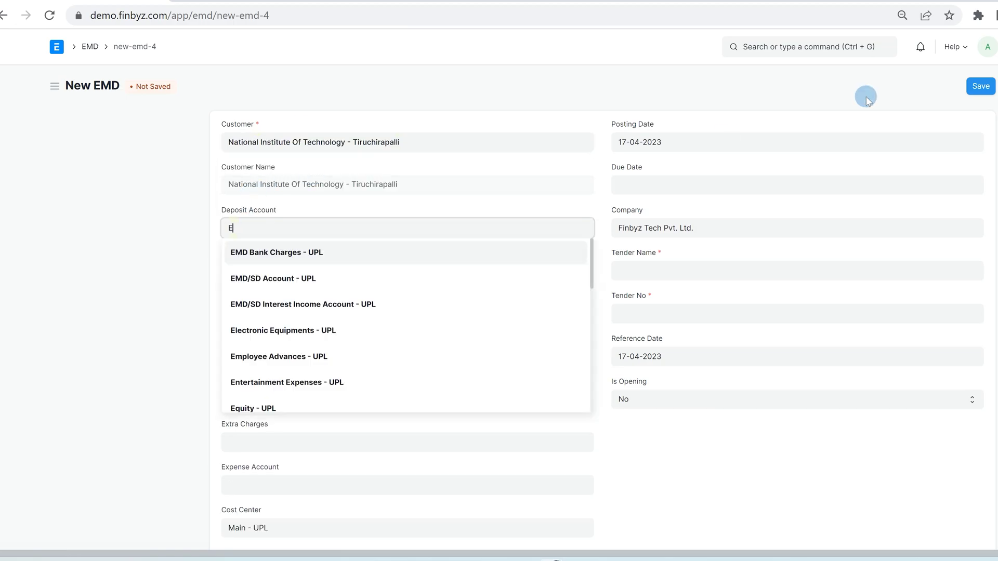
pyautogui.write('MD')
pyautogui.click(272, 274)
pyautogui.click(257, 346)
pyautogui.scroll(-1, 272, 328)
pyautogui.click(272, 326)
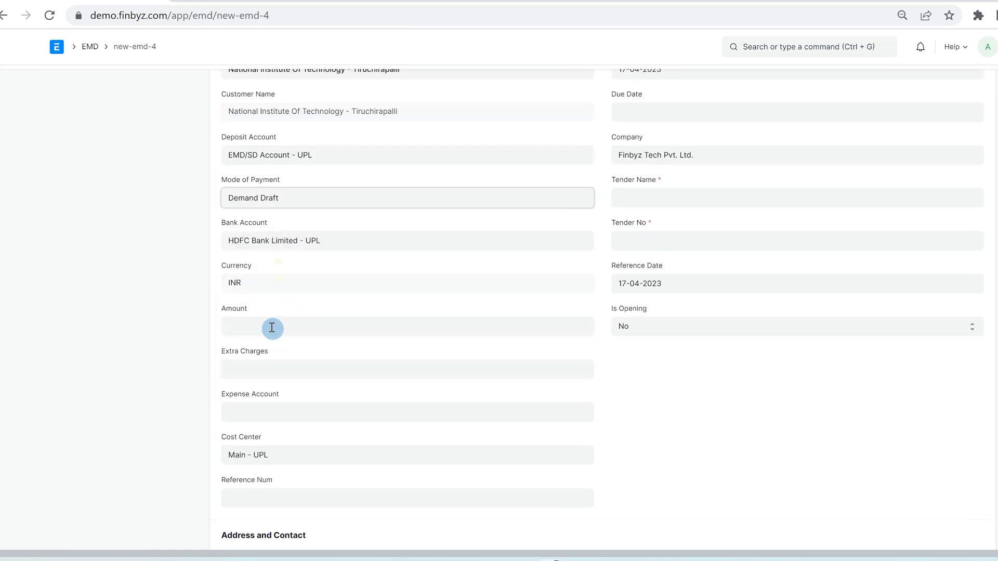
pyautogui.write('199000')
pyautogui.press('Tab')
pyautogui.write('1000')
pyautogui.press('Tab')
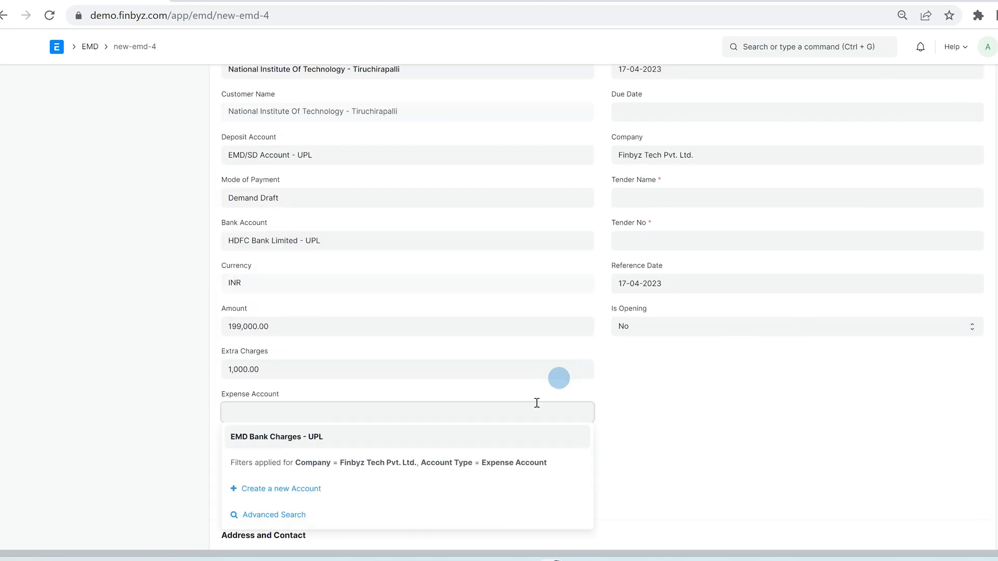
# Add EMD Bank Charges - UPL expense, reference number, due date 19-04-2023 and tender name KERALA ONLINE TENDER.
pyautogui.click(249, 434)
pyautogui.scroll(-1, 285, 424)
pyautogui.click(285, 423)
pyautogui.write('9988524')
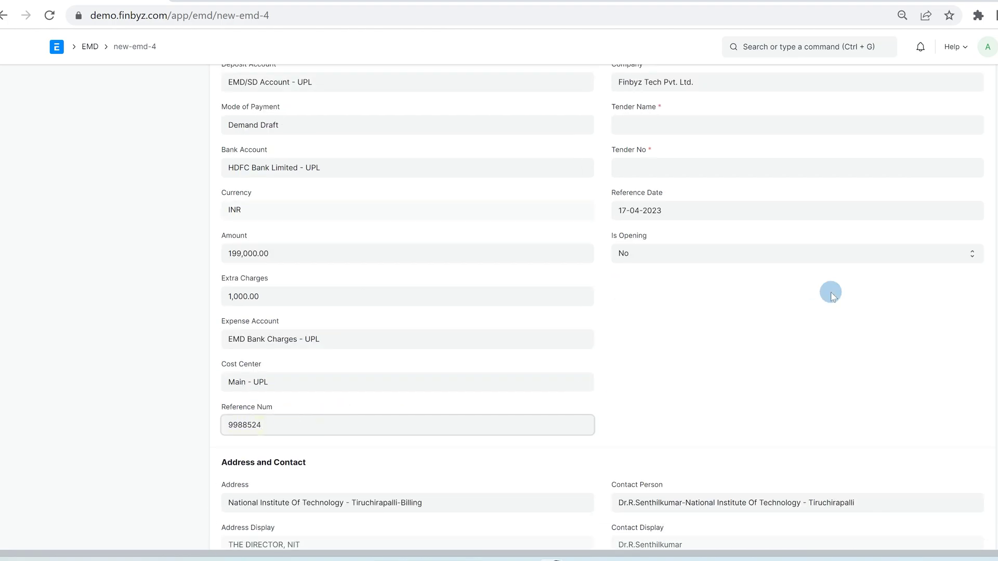
pyautogui.scroll(2, 832, 295)
pyautogui.click(663, 186)
pyautogui.click(684, 315)
pyautogui.click(660, 273)
pyautogui.write('KERALA ONLINE TENDER')
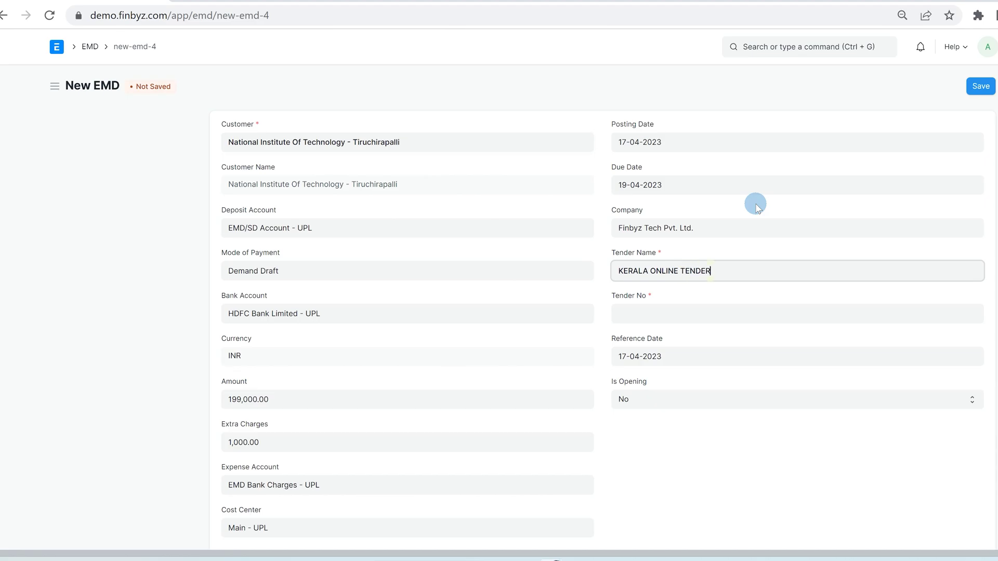
pyautogui.press('Tab')
pyautogui.write('KL/2023/APRIL/555')
# Save and submit EMD-00138, view its journal entry UPL/EMDJV/00187, then return.
pyautogui.hotkey('ctrl', 's')
pyautogui.hotkey('ctrl', 's')
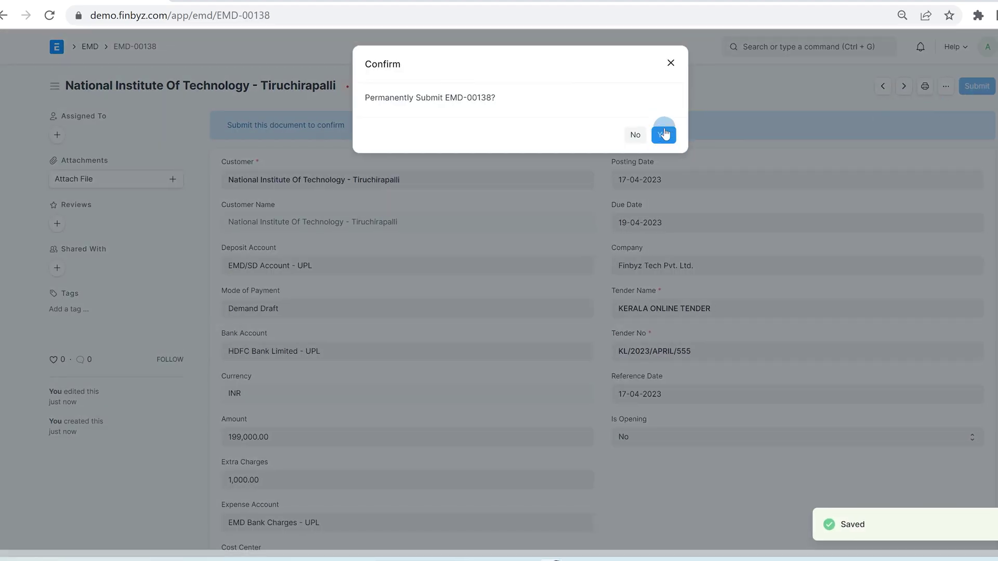
pyautogui.click(663, 134)
pyautogui.scroll(-5, 379, 130)
pyautogui.rightClick(329, 253)
pyautogui.click(332, 276)
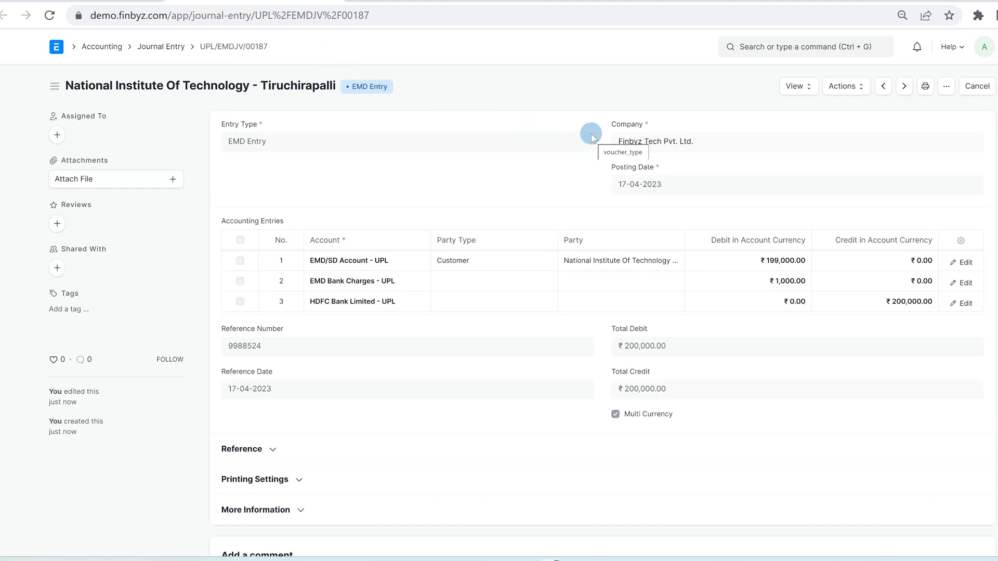
pyautogui.hotkey('alt', 'Left')
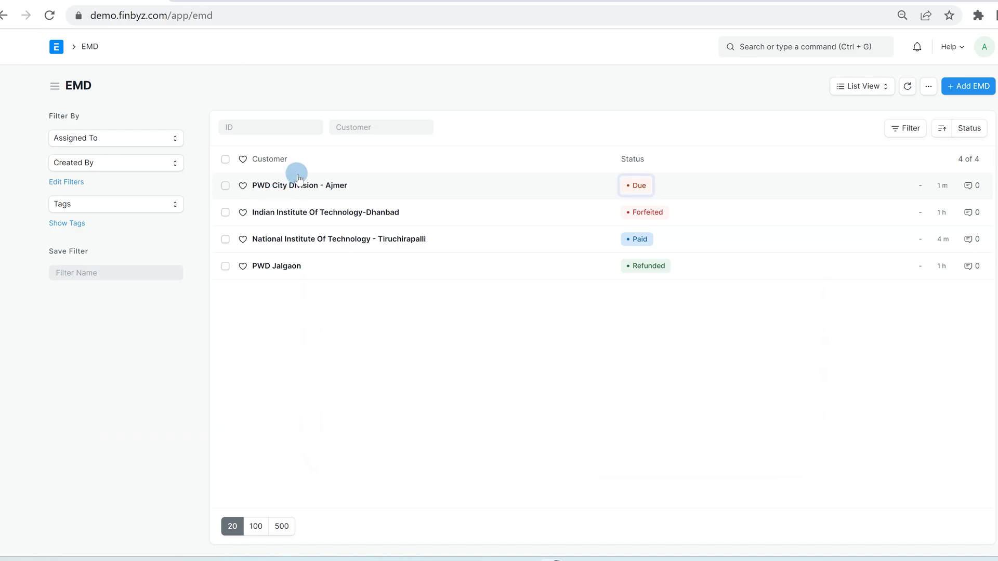
# Turn on weekly reminders with a CC recipient for the PWD City Division - Ajmer EMD, and update it.
pyautogui.click(304, 188)
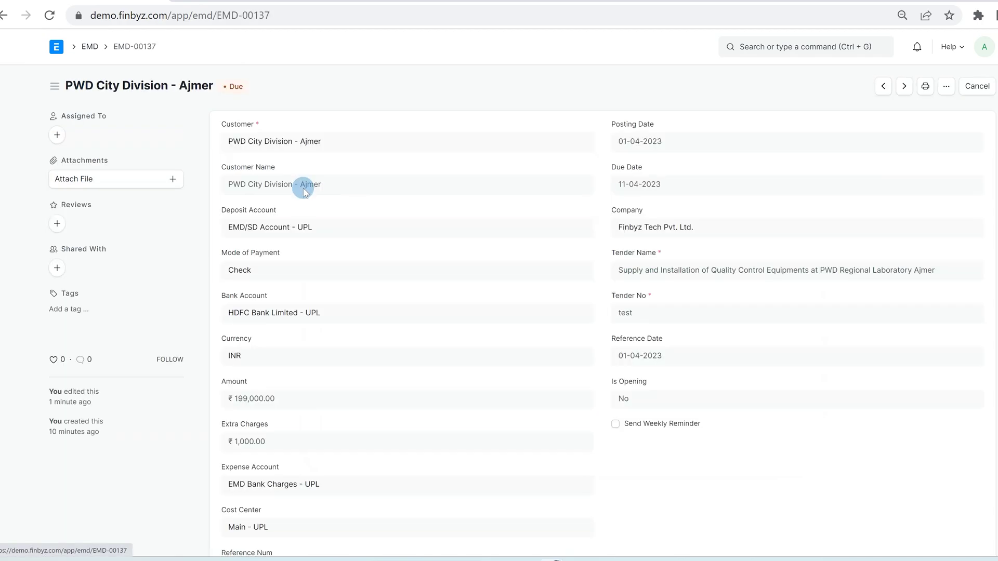
pyautogui.scroll(-3, 710, 186)
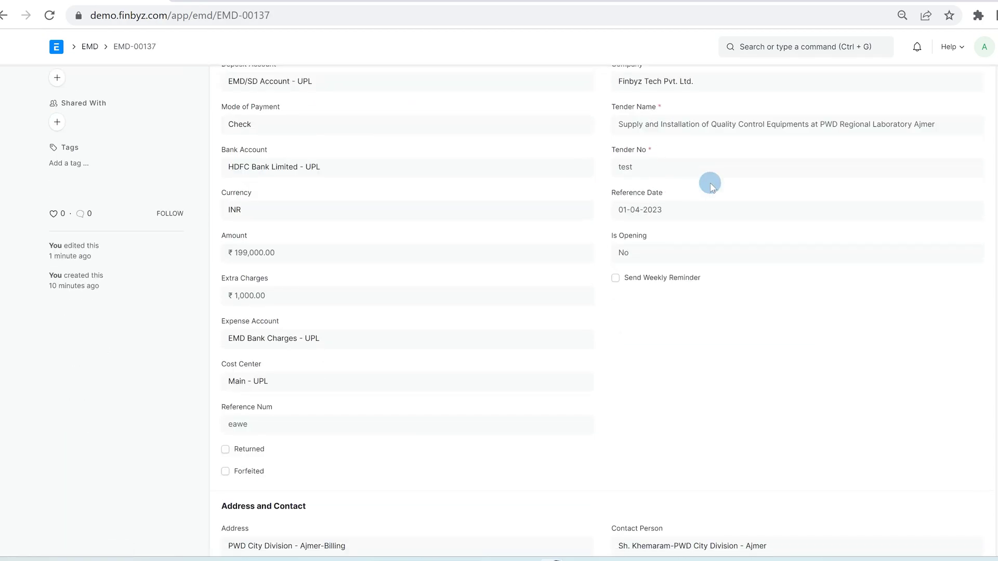
pyautogui.scroll(-2, 710, 185)
pyautogui.scroll(4, 710, 186)
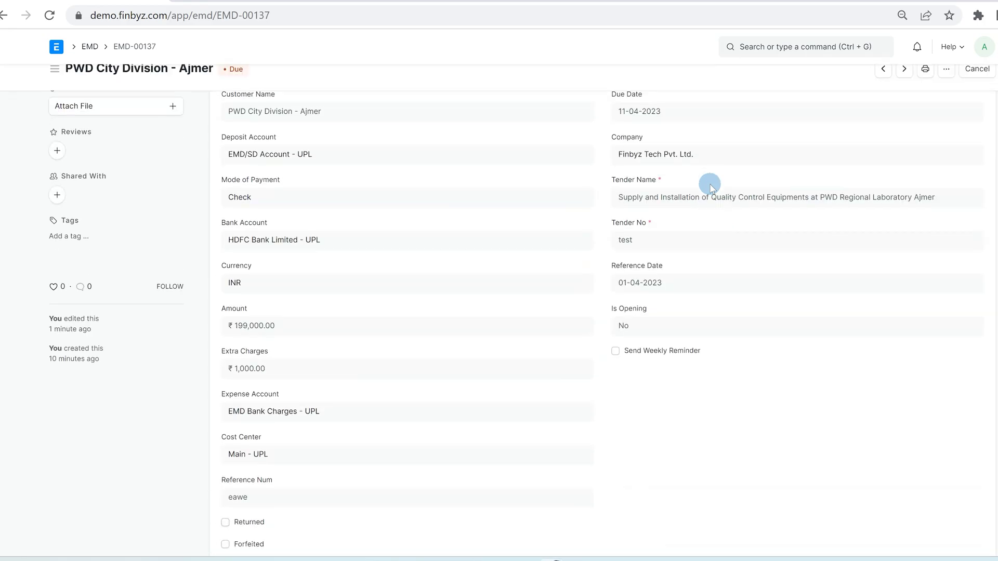
pyautogui.click(616, 351)
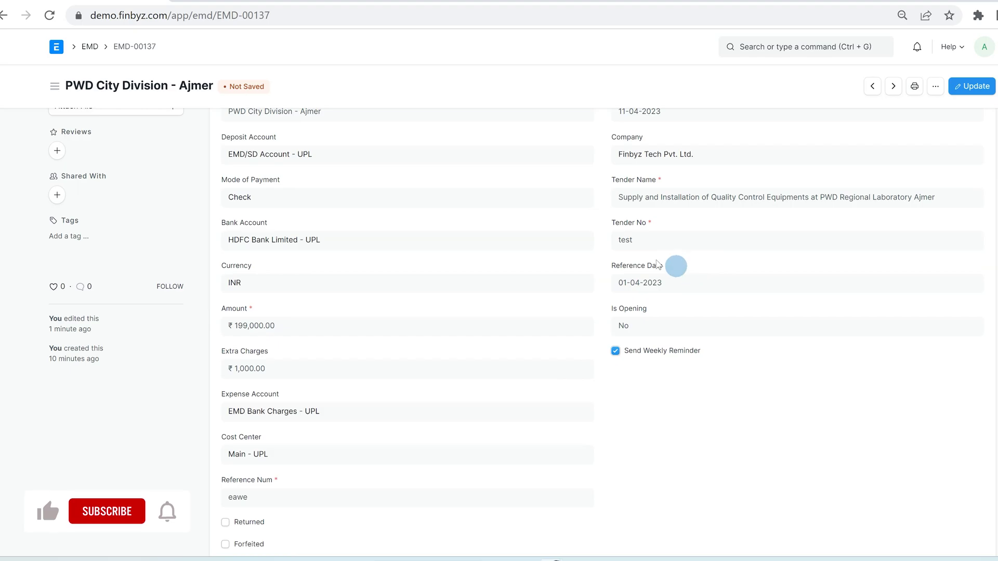
pyautogui.scroll(-2, 655, 261)
pyautogui.scroll(-3, 655, 262)
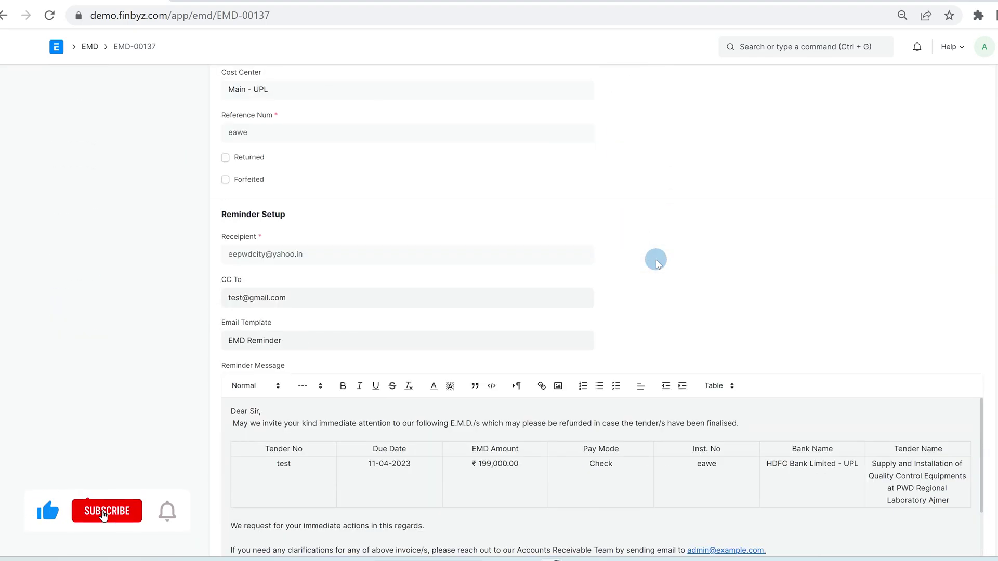
pyautogui.click(315, 304)
pyautogui.scroll(-1, 380, 296)
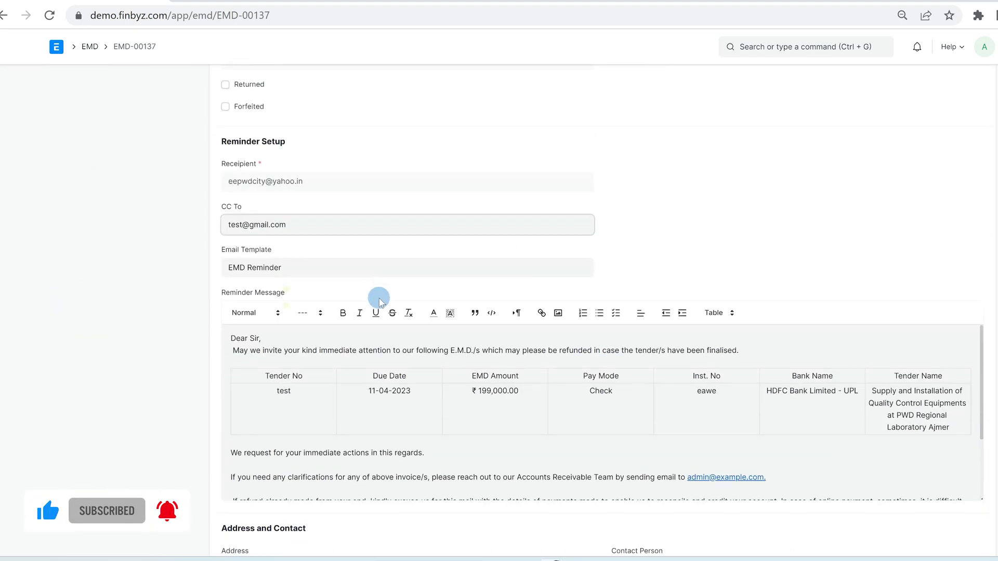
pyautogui.scroll(-1, 375, 296)
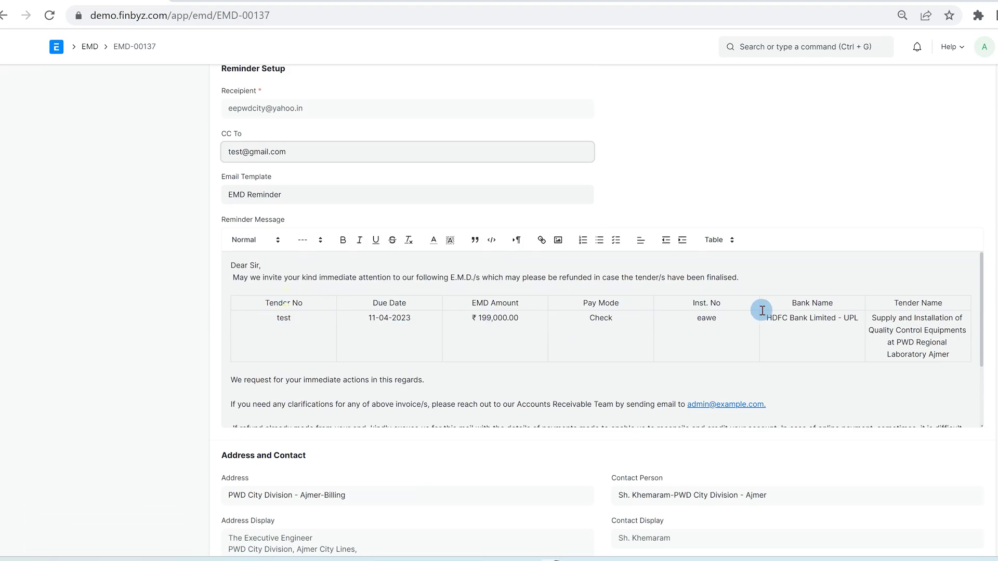
pyautogui.scroll(-2, 762, 310)
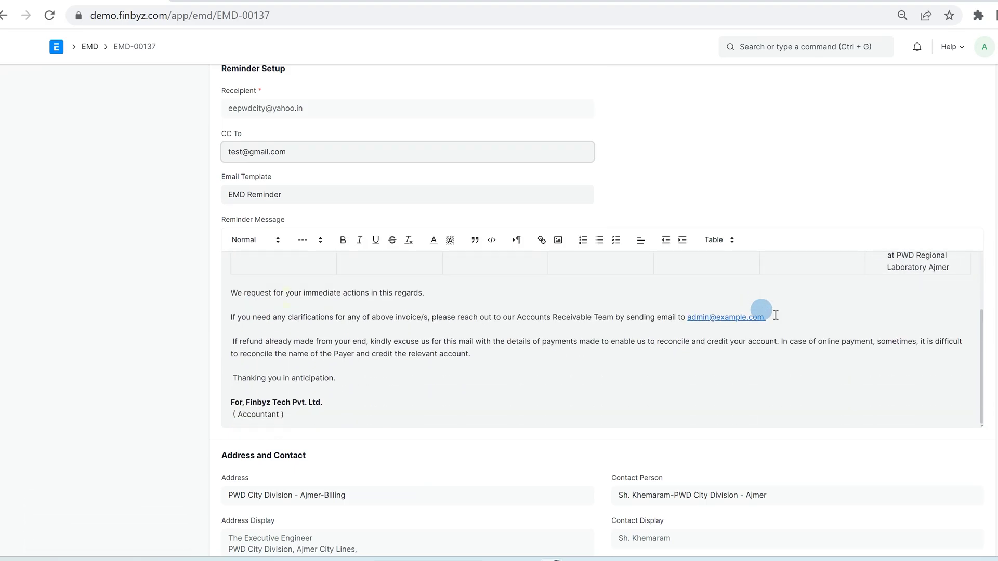
pyautogui.scroll(1, 854, 312)
pyautogui.scroll(1, 854, 312)
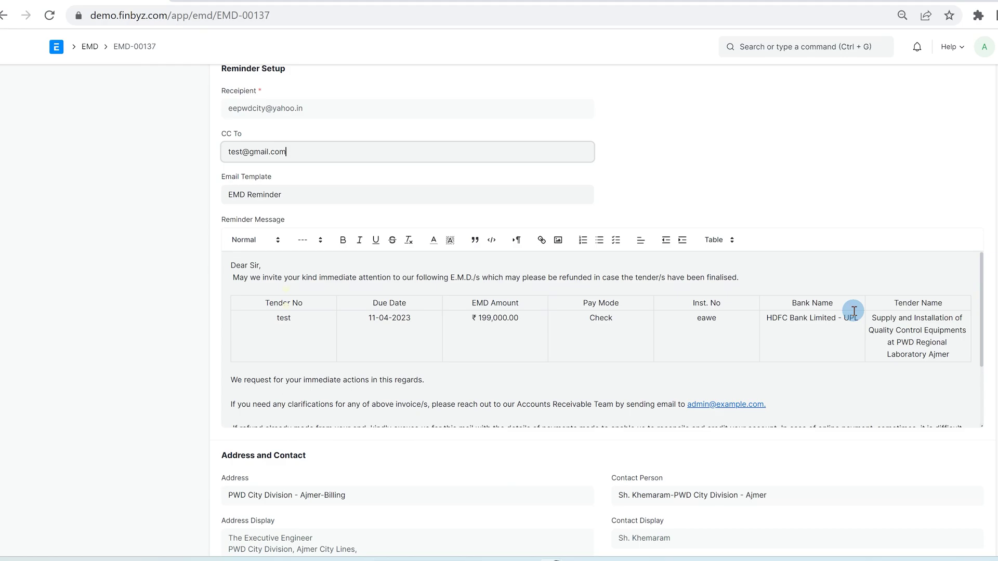
pyautogui.scroll(3, 886, 263)
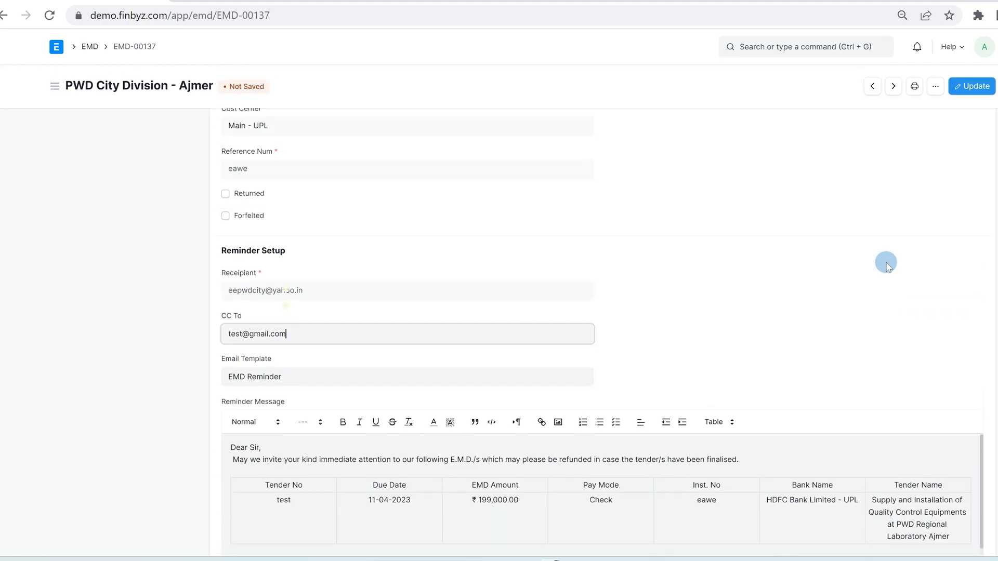
pyautogui.scroll(1, 887, 263)
pyautogui.scroll(1, 884, 263)
pyautogui.scroll(2, 920, 203)
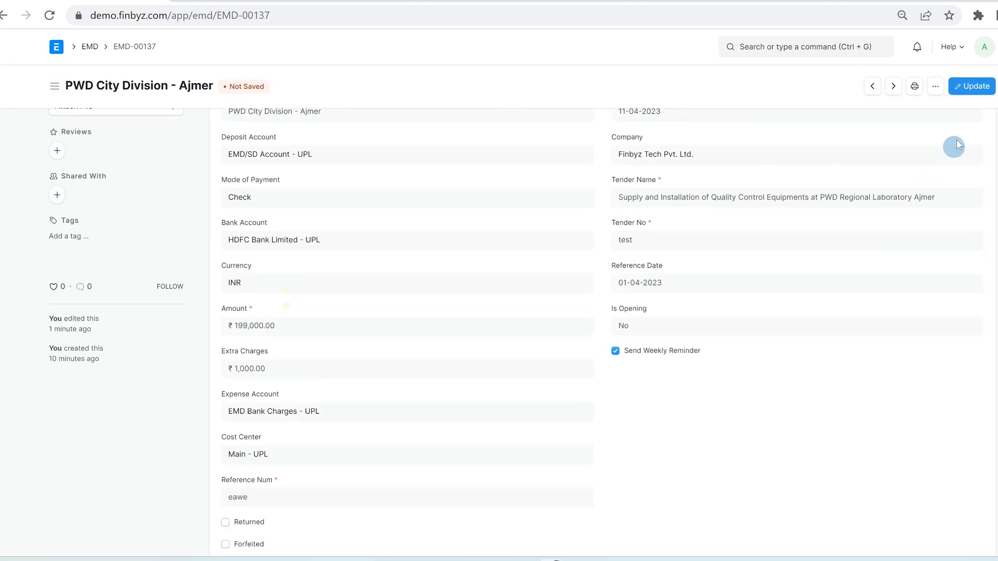
pyautogui.click(976, 86)
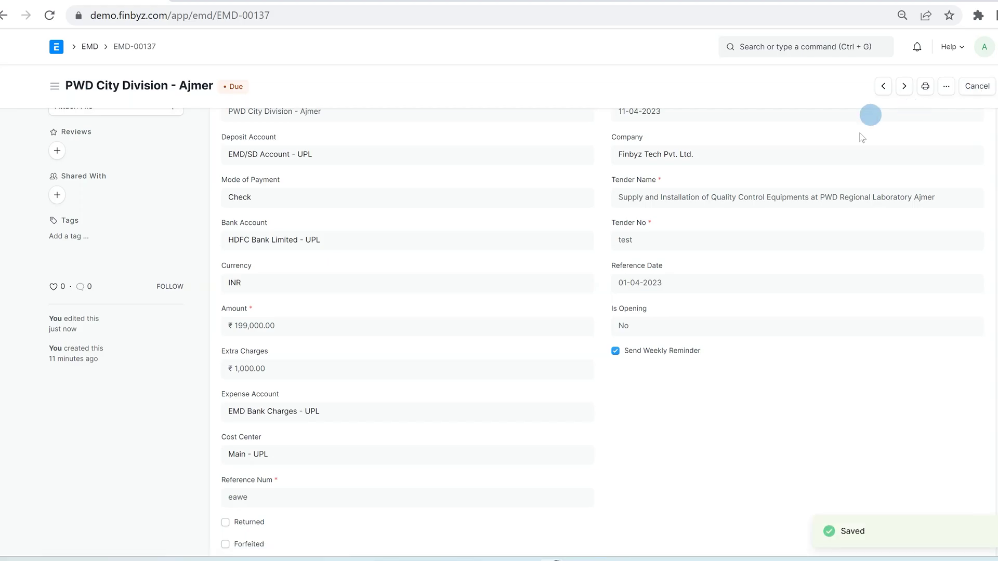
pyautogui.scroll(-2, 797, 423)
pyautogui.scroll(-3, 798, 424)
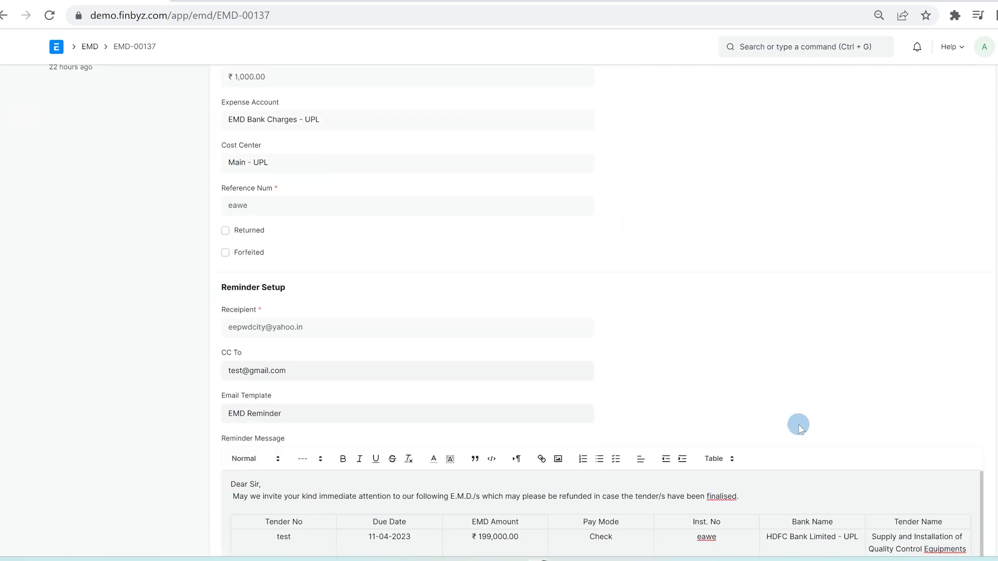
pyautogui.scroll(-1, 749, 406)
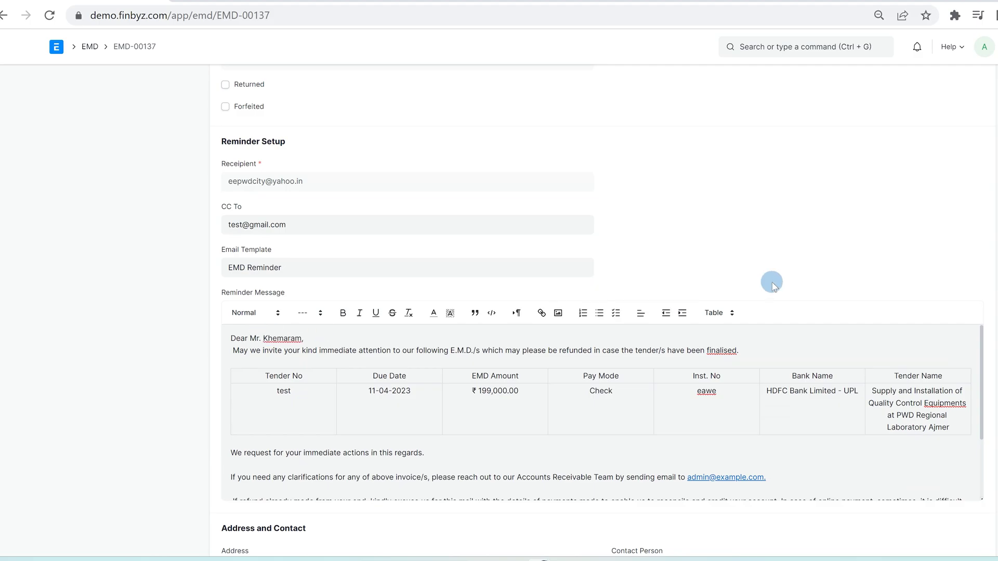
pyautogui.scroll(1, 804, 242)
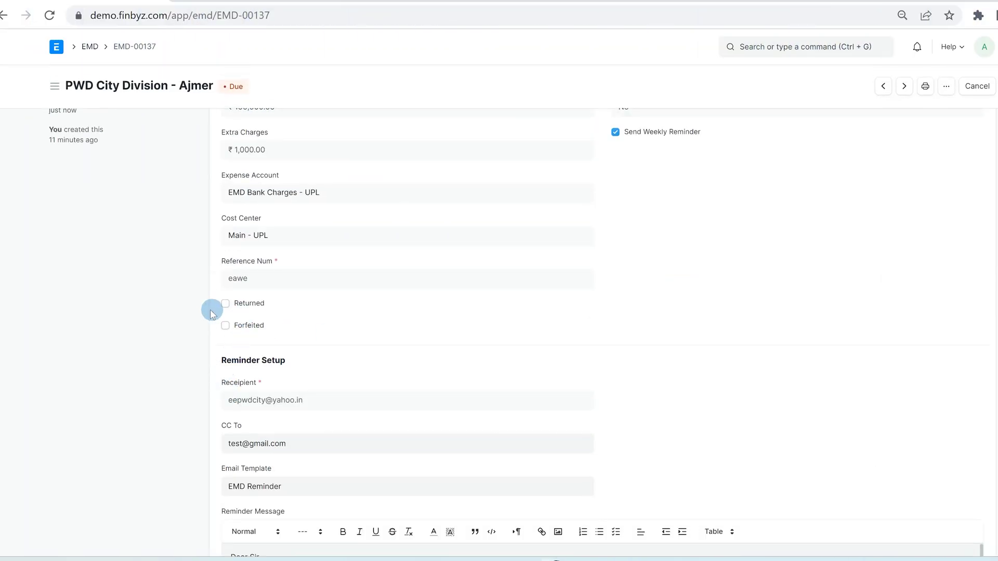
# Refund the Ajmer EMD to HDFC Bank Limited - UPL on 17-04-2023 with ₹1,450 interest.
pyautogui.click(224, 303)
pyautogui.click(292, 358)
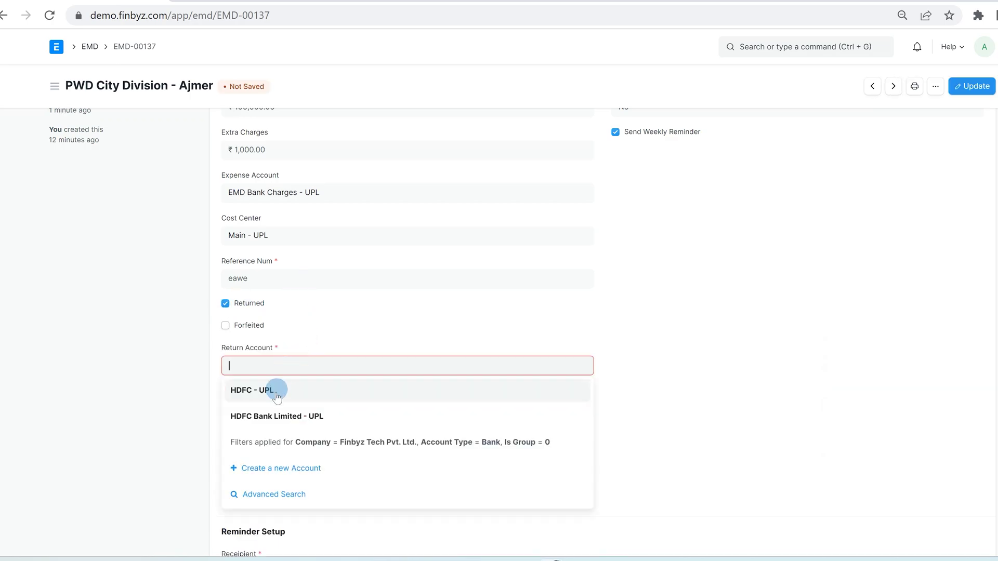
pyautogui.click(276, 414)
pyautogui.scroll(-1, 285, 515)
pyautogui.click(289, 520)
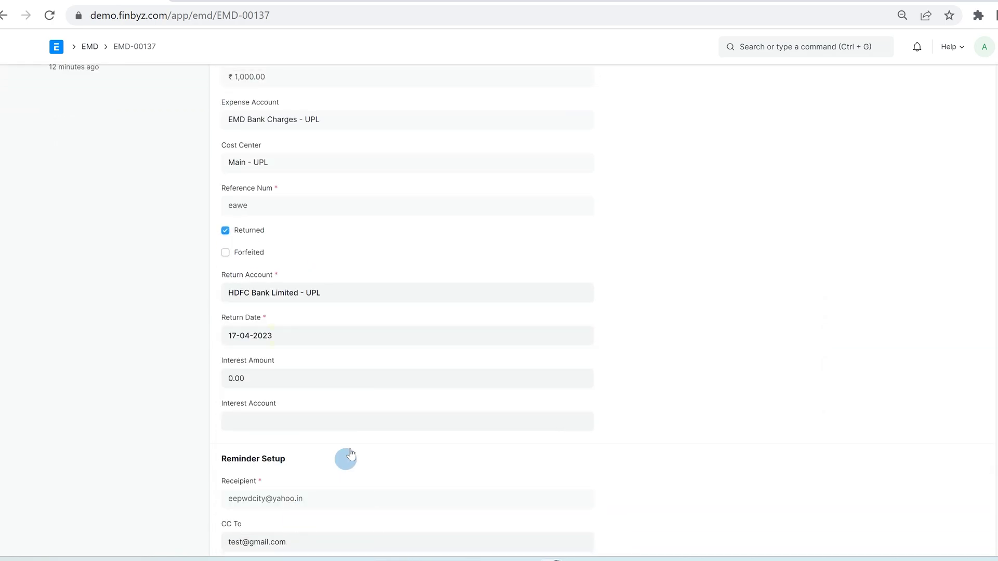
pyautogui.scroll(-1, 491, 364)
pyautogui.click(373, 312)
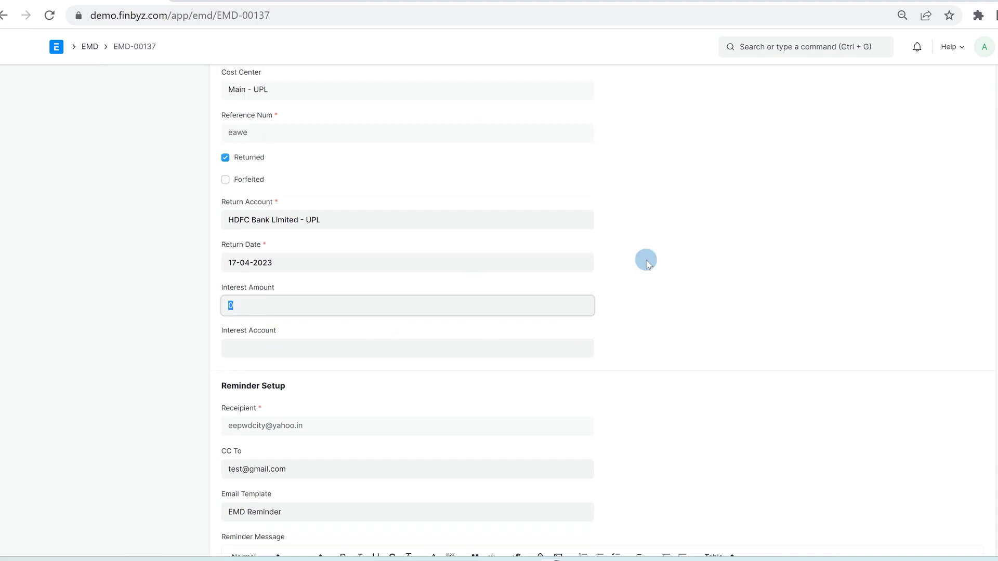
pyautogui.write('1450')
pyautogui.press('Tab')
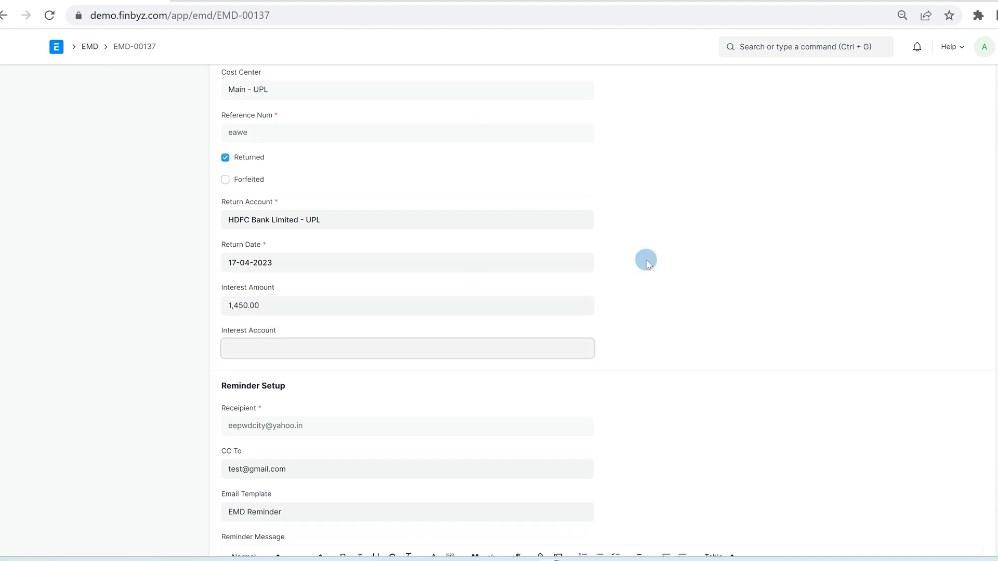
pyautogui.click(338, 378)
pyautogui.scroll(1, 754, 278)
pyautogui.click(972, 86)
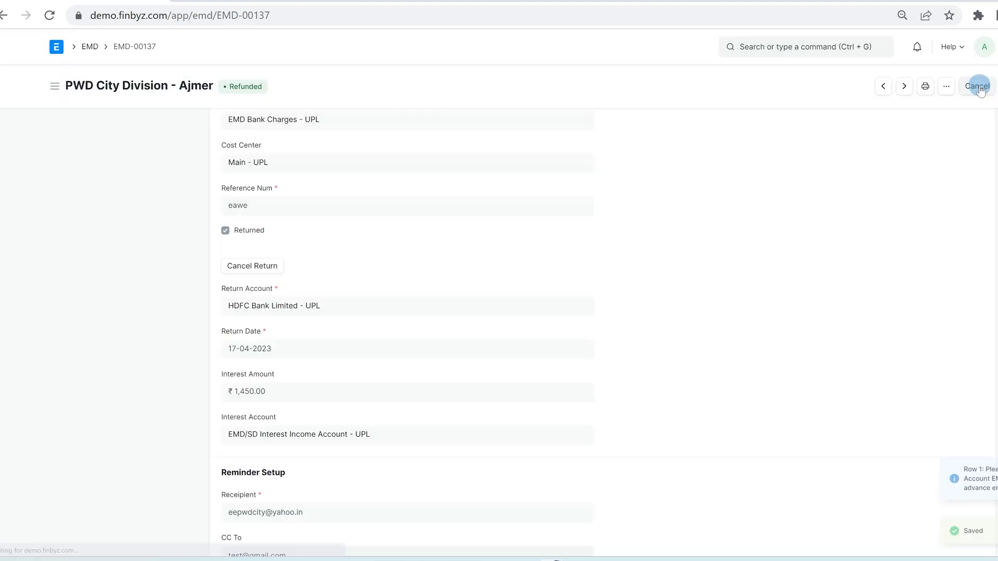
pyautogui.scroll(-2, 507, 279)
pyautogui.scroll(-4, 508, 280)
pyautogui.scroll(-5, 168, 388)
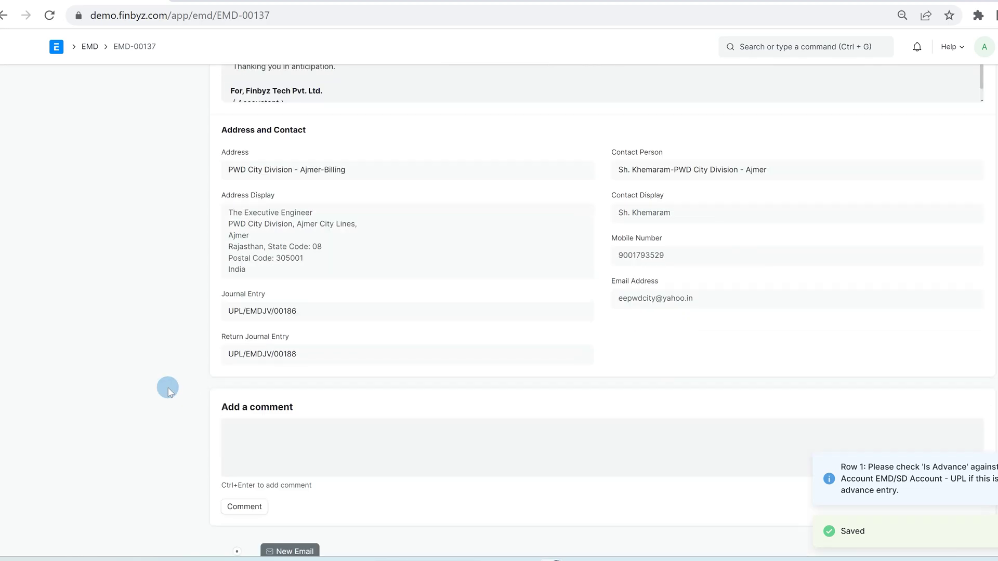
# Open return journal entry UPL/EMDJV/00188 from the EMD's link.
pyautogui.rightClick(263, 354)
pyautogui.click(312, 367)
pyautogui.hotkey('ctrl', 'Tab')
pyautogui.scroll(-2, 414, 174)
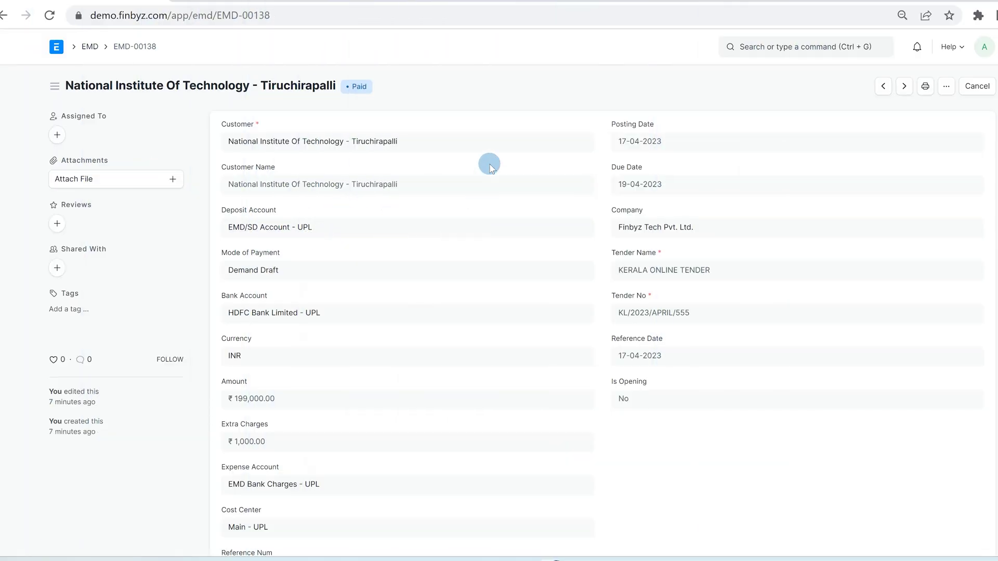
pyautogui.scroll(-1, 490, 168)
pyautogui.scroll(-1, 490, 168)
pyautogui.scroll(-2, 490, 168)
pyautogui.scroll(-1, 476, 184)
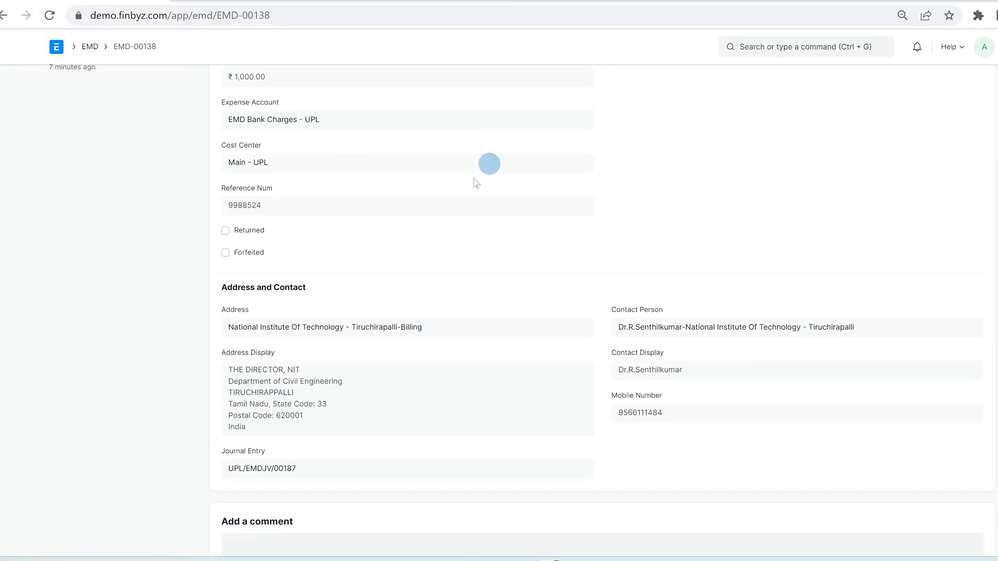
# Forfeit EMD-00138 to Write Off - UPL and open forfeited entry UPL/EMDJV/00189 separately.
pyautogui.click(245, 254)
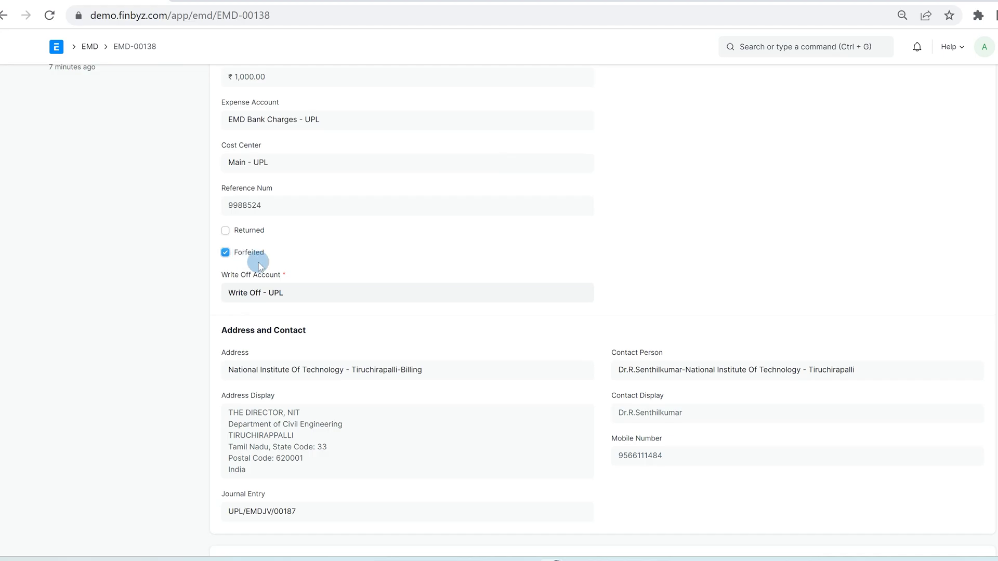
pyautogui.click(306, 297)
pyautogui.scroll(1, 904, 249)
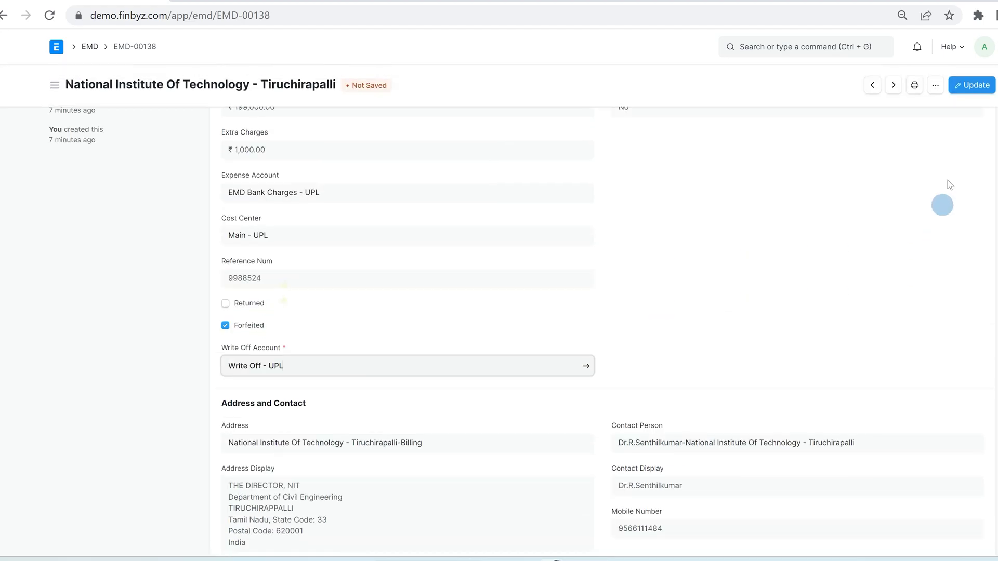
pyautogui.click(973, 88)
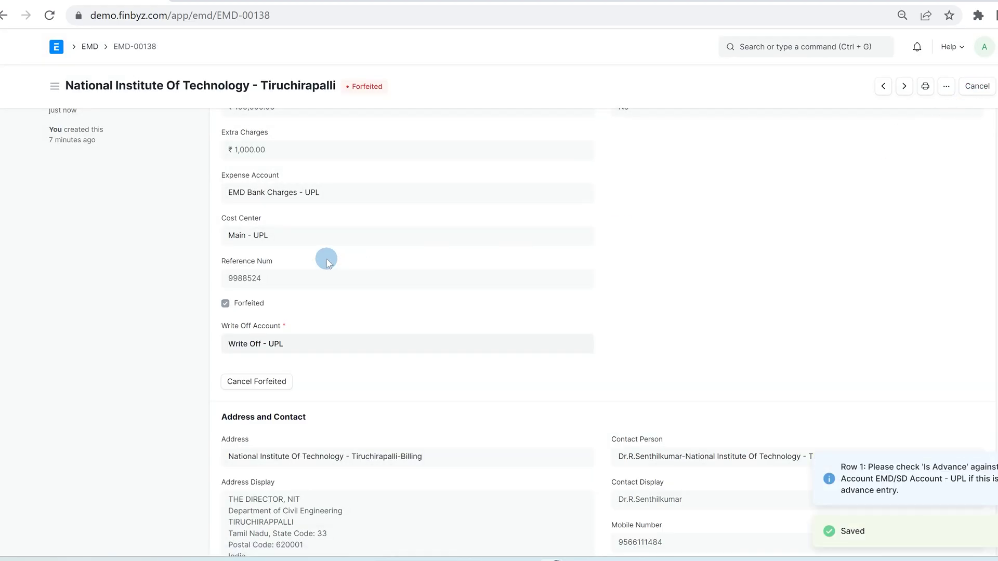
pyautogui.scroll(-3, 326, 262)
pyautogui.rightClick(295, 433)
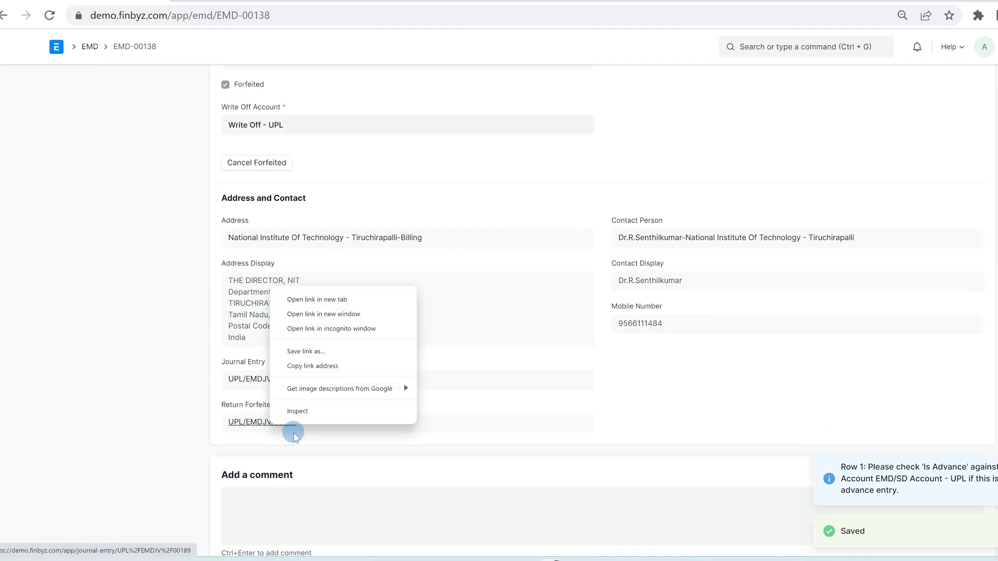
pyautogui.click(328, 300)
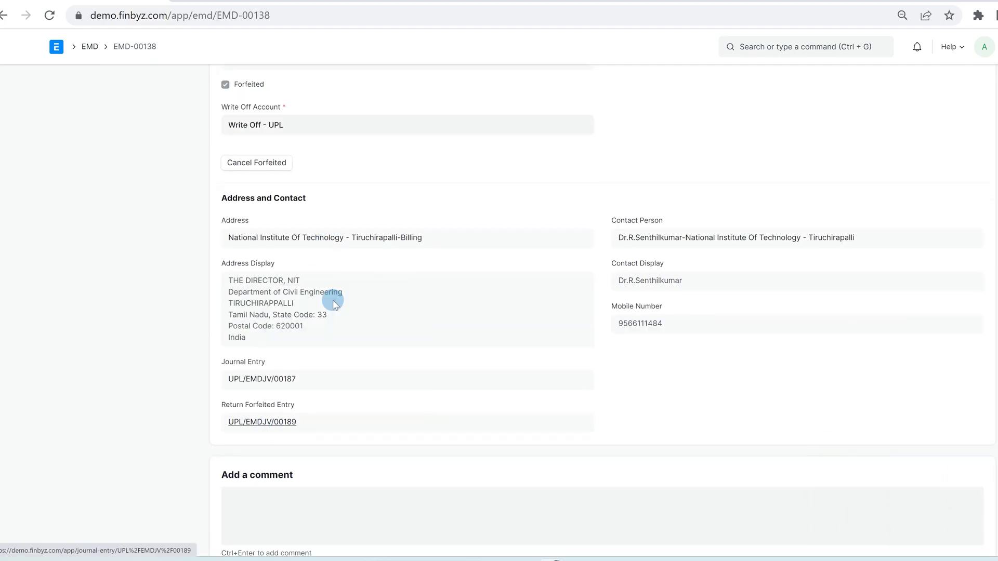
# Switch to the tab showing journal entry UPL/EMDJV/00189 with its ₹199,000 write-off.
pyautogui.click(412, 2)
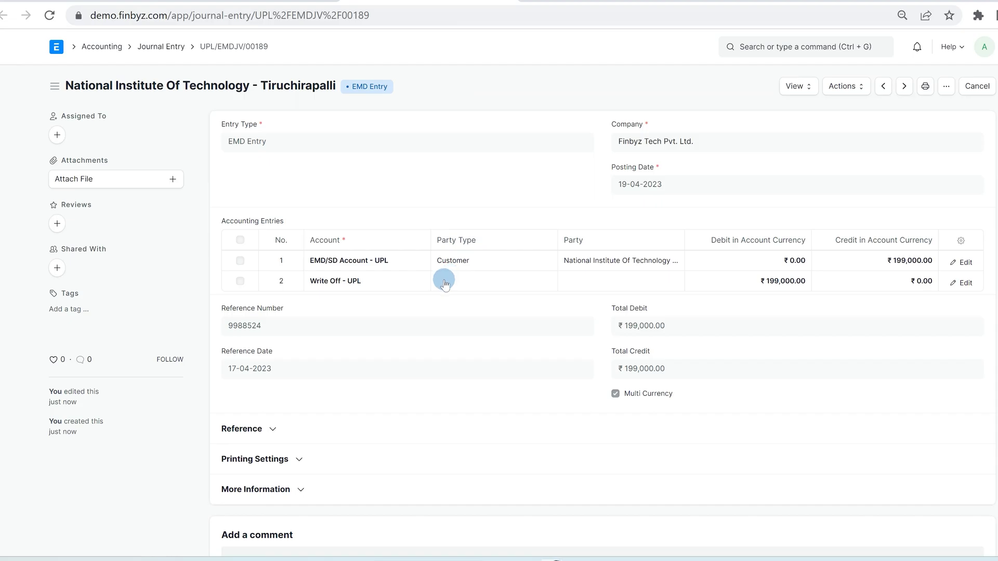